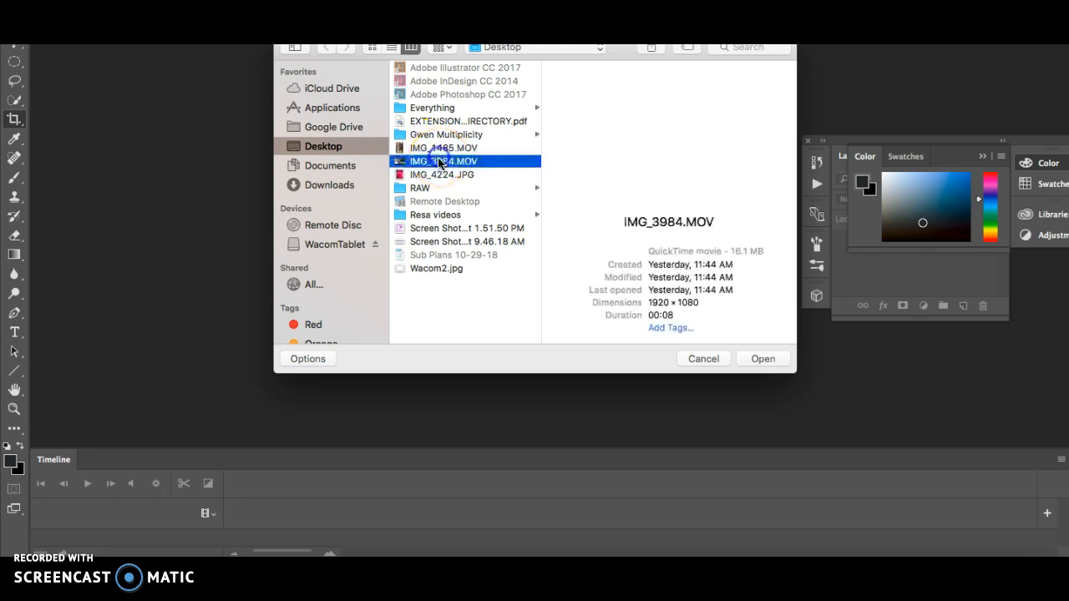
- Open the video IMG_3984.MOV and crop the light strip off the left edge of the frame
{"action": "left_click", "coordinate": [766, 359]}
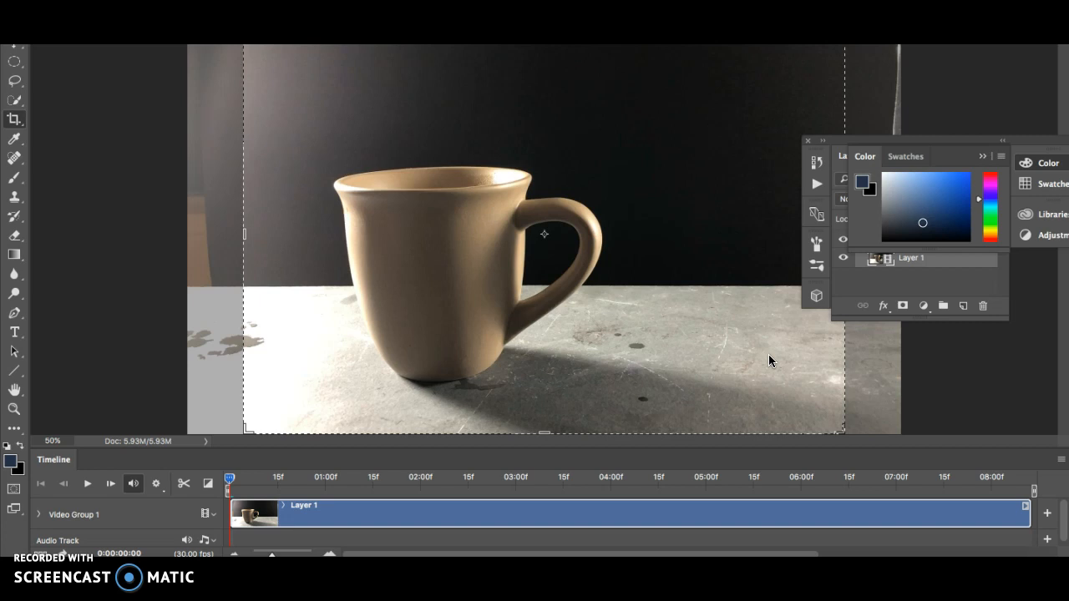
{"action": "mouse_move", "coordinate": [245, 232]}
{"action": "left_mouse_down"}
{"action": "mouse_move", "coordinate": [203, 232]}
{"action": "mouse_move", "coordinate": [244, 226]}
{"action": "mouse_move", "coordinate": [206, 229]}
{"action": "mouse_move", "coordinate": [256, 242]}
{"action": "left_mouse_up"}
{"action": "key", "text": "Return"}
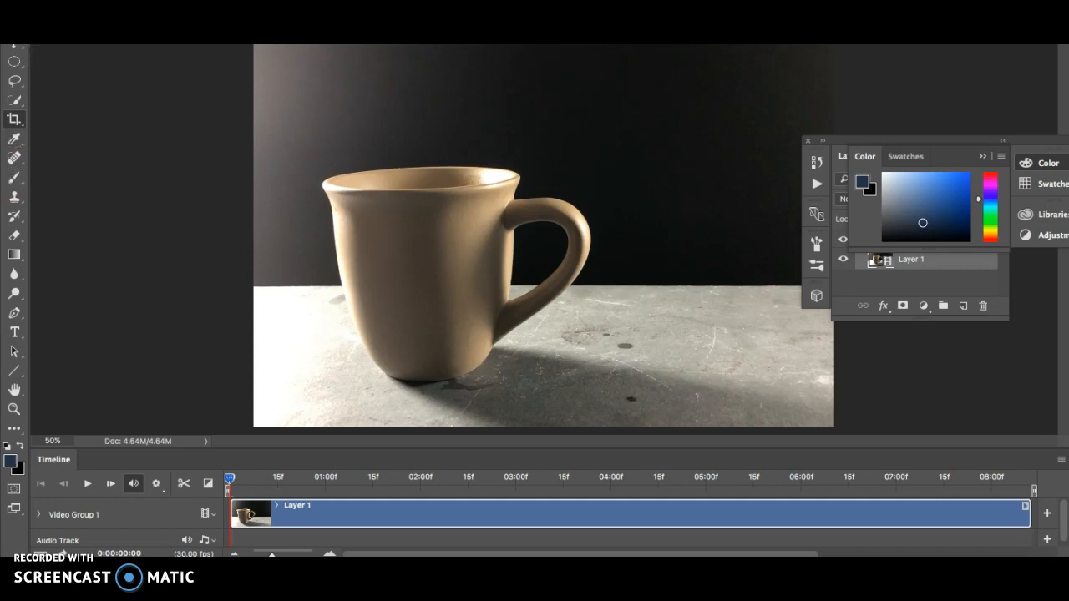
- Open a Levels adjustment and set the Red channel's black input level to 7
{"action": "left_click", "coordinate": [200, 2]}
{"action": "mouse_move", "coordinate": [227, 1]}
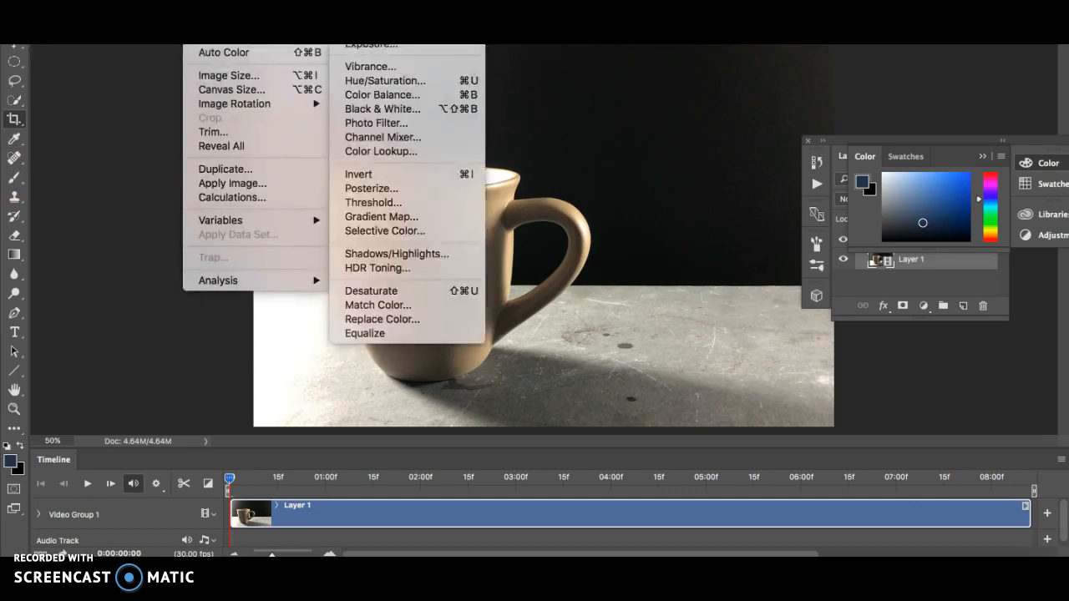
{"action": "left_click", "coordinate": [368, 15]}
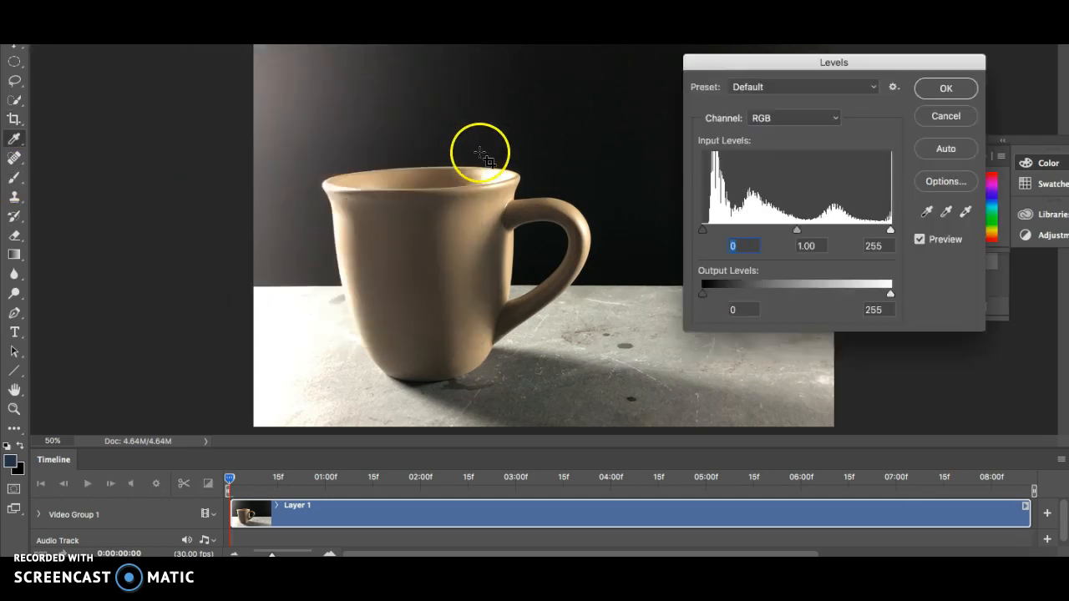
{"action": "left_click", "coordinate": [794, 117]}
{"action": "left_click", "coordinate": [782, 128]}
{"action": "left_click_drag", "start_coordinate": [701, 230], "coordinate": [708, 235]}
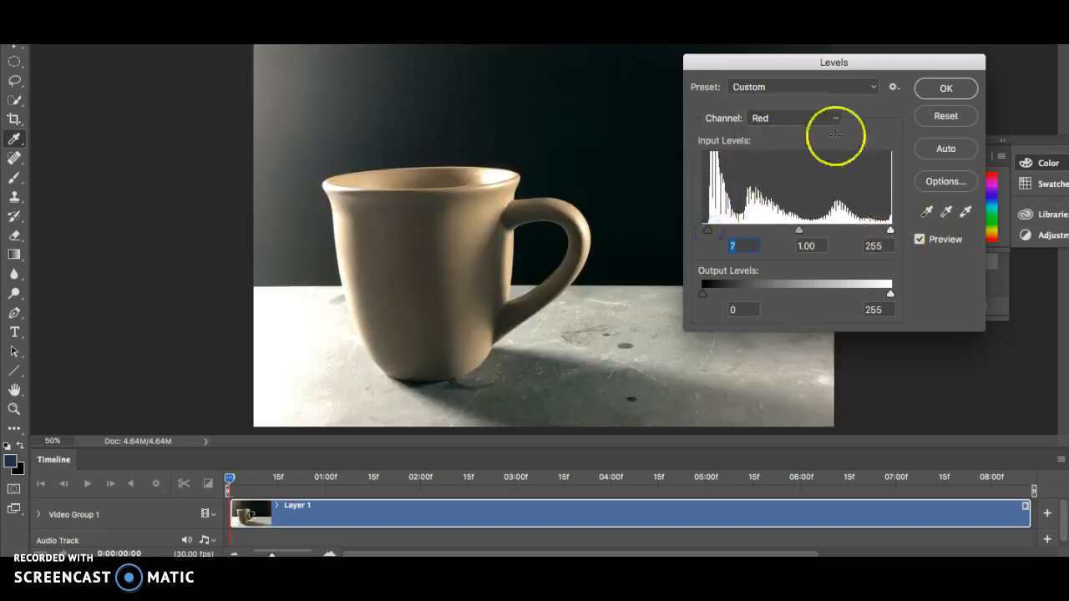
- Move the black input slider in another colour channel slightly and apply the Levels adjustment
{"action": "left_click", "coordinate": [805, 118]}
{"action": "left_click", "coordinate": [805, 128]}
{"action": "left_click_drag", "start_coordinate": [706, 232], "coordinate": [708, 235]}
{"action": "left_click", "coordinate": [835, 118]}
{"action": "left_click", "coordinate": [823, 121]}
{"action": "left_click", "coordinate": [946, 88]}
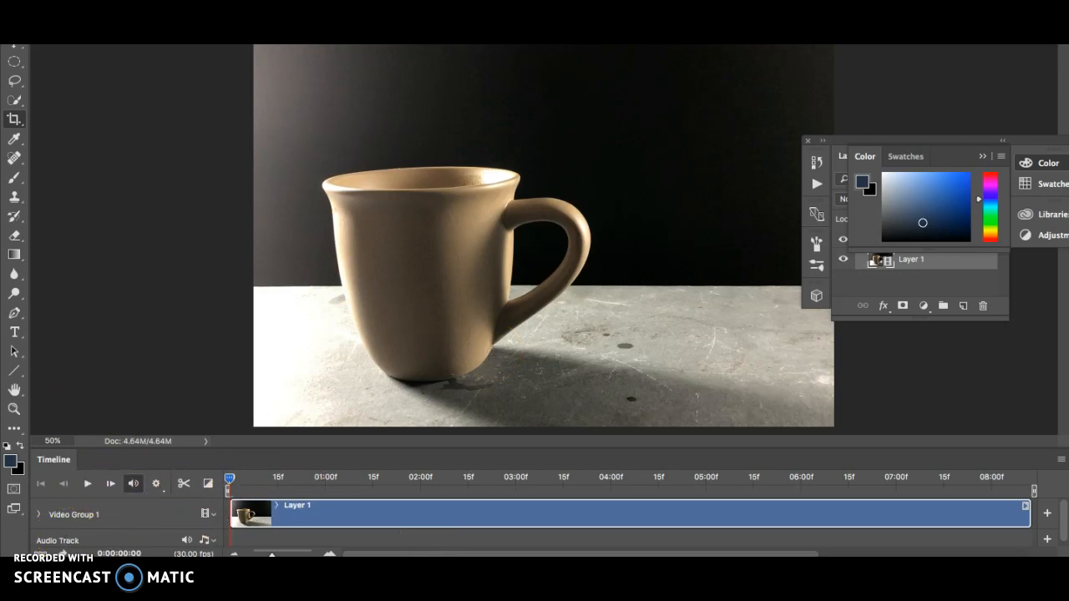
- Open the clip's properties in the timeline and turn on Mute Audio for the clip
{"action": "left_click", "coordinate": [70, 578]}
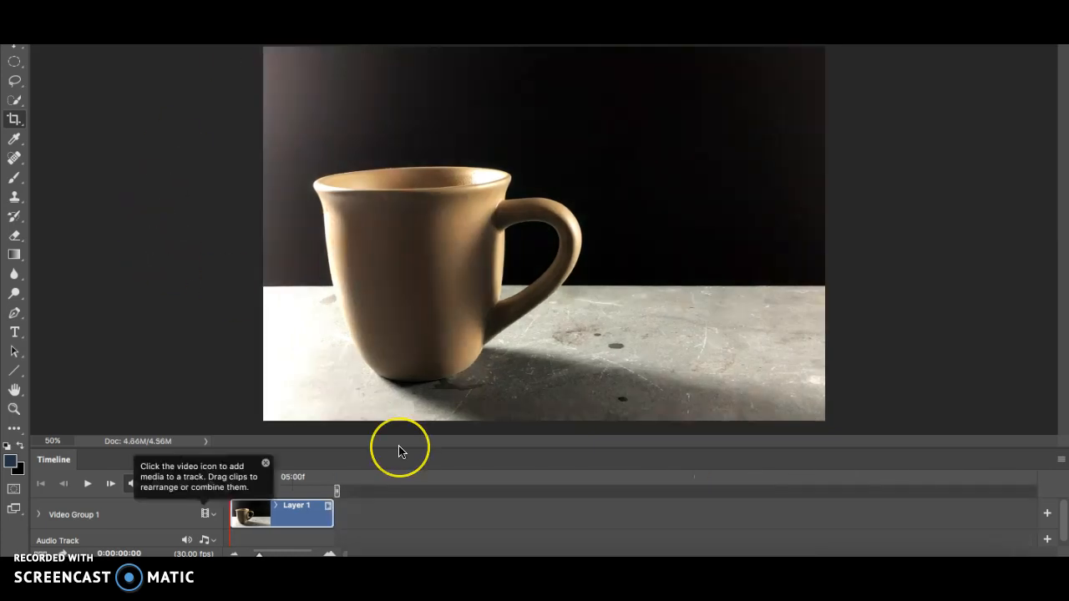
{"action": "left_click", "coordinate": [266, 464]}
{"action": "left_click", "coordinate": [329, 507]}
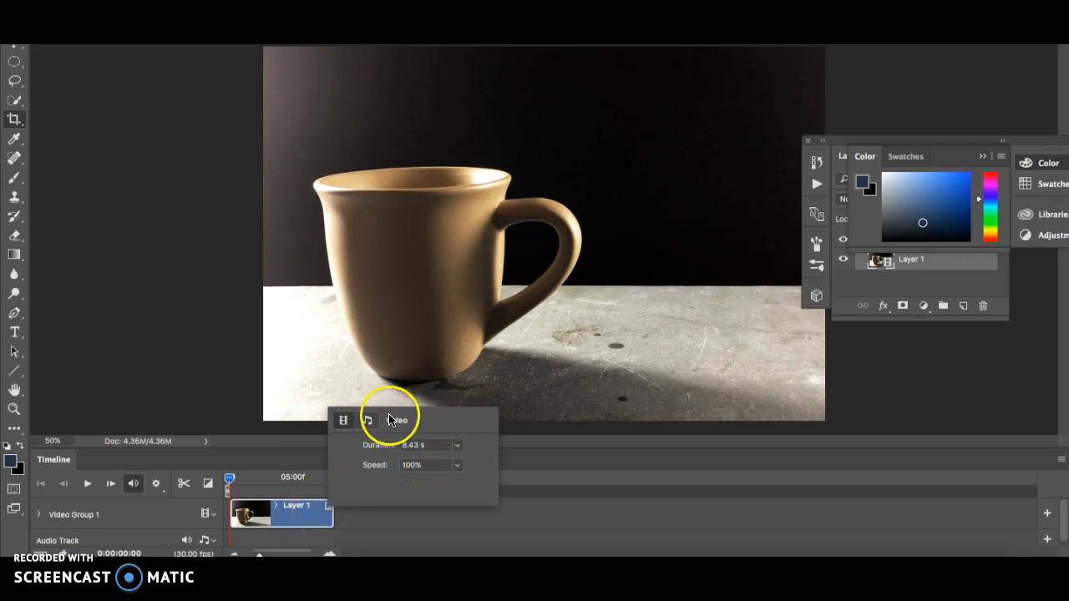
{"action": "left_click", "coordinate": [369, 424]}
{"action": "left_click", "coordinate": [376, 498]}
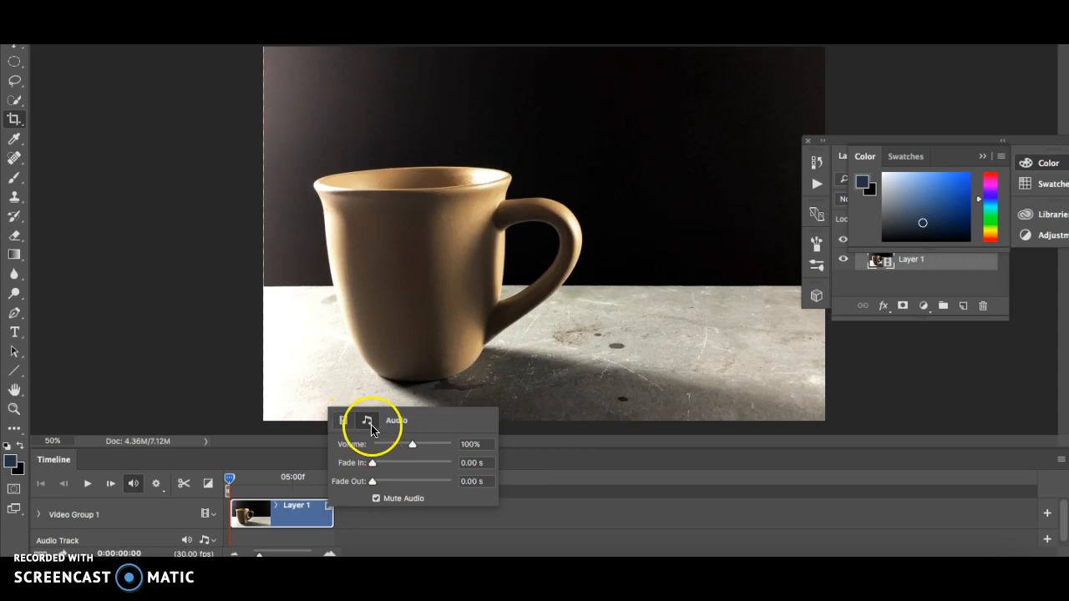
- Reopen the clip's audio properties to check the mute setting
{"action": "left_click", "coordinate": [328, 510]}
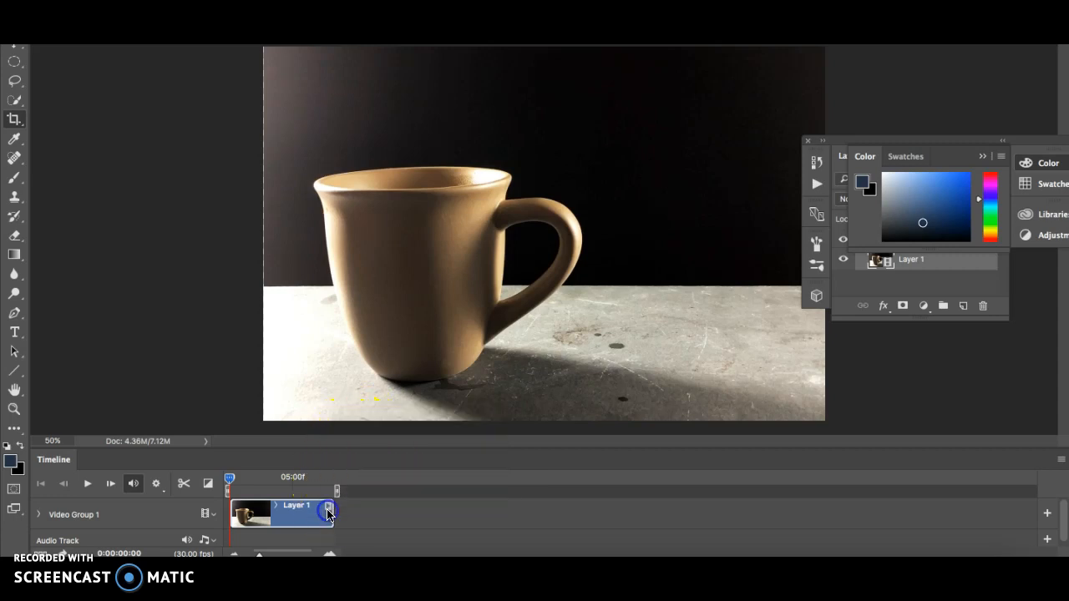
{"action": "left_click", "coordinate": [329, 509]}
{"action": "left_click", "coordinate": [367, 419]}
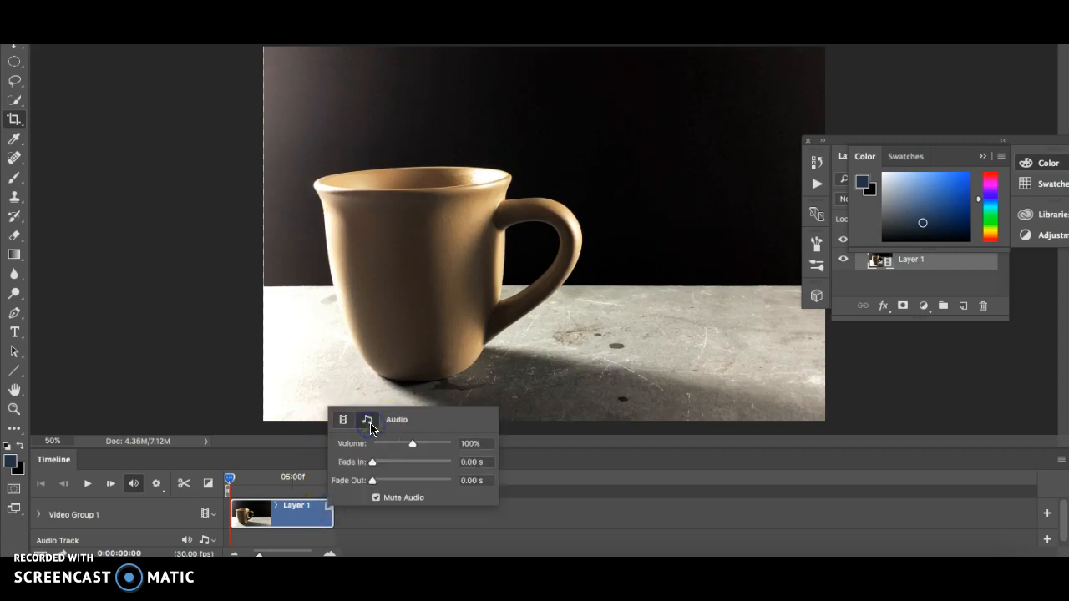
{"action": "left_click", "coordinate": [328, 509]}
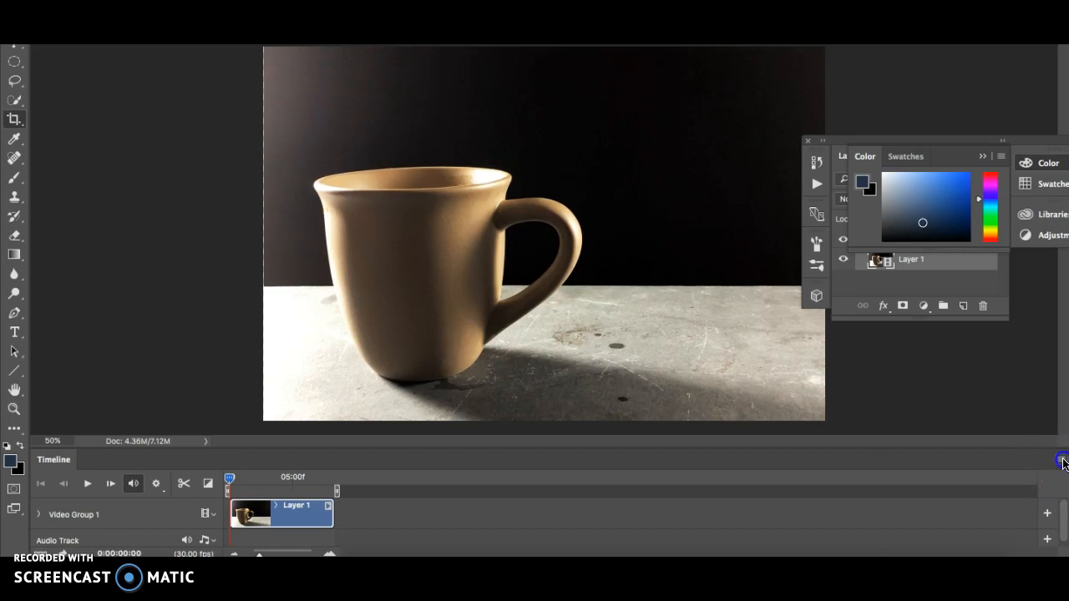
- Turn on Loop Playback and Allow Frame Skipping in the timeline options
{"action": "left_click", "coordinate": [1062, 459]}
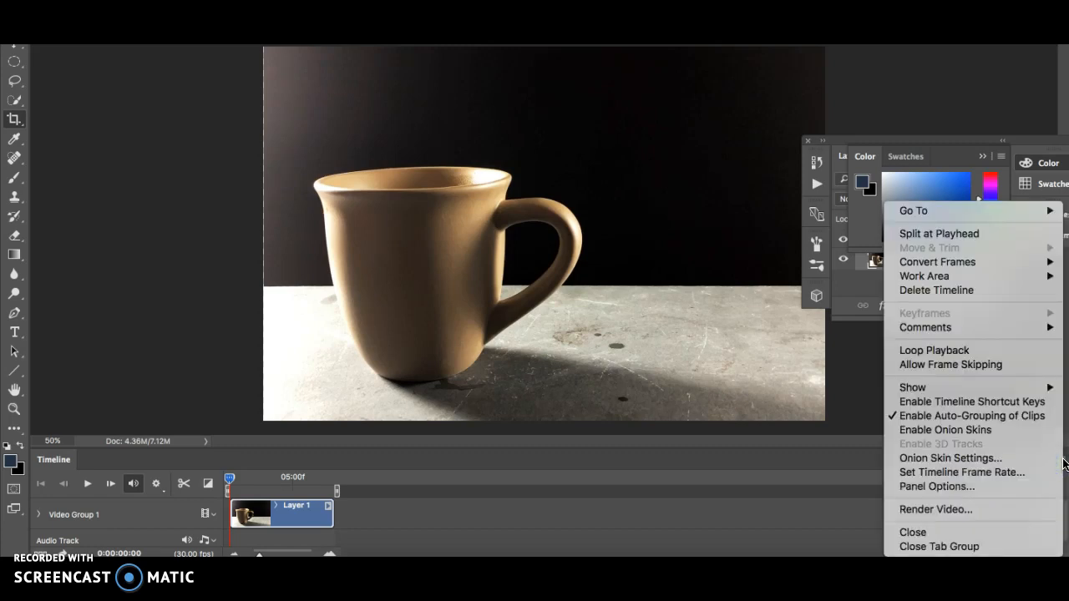
{"action": "left_click", "coordinate": [1003, 355]}
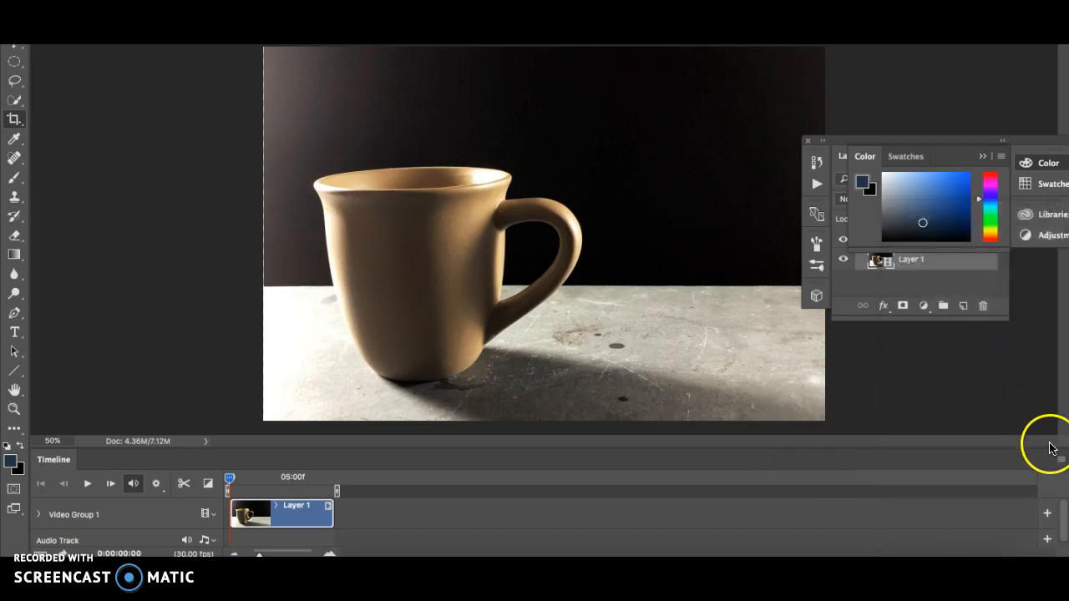
{"action": "left_click", "coordinate": [1061, 458]}
{"action": "left_click", "coordinate": [1008, 364]}
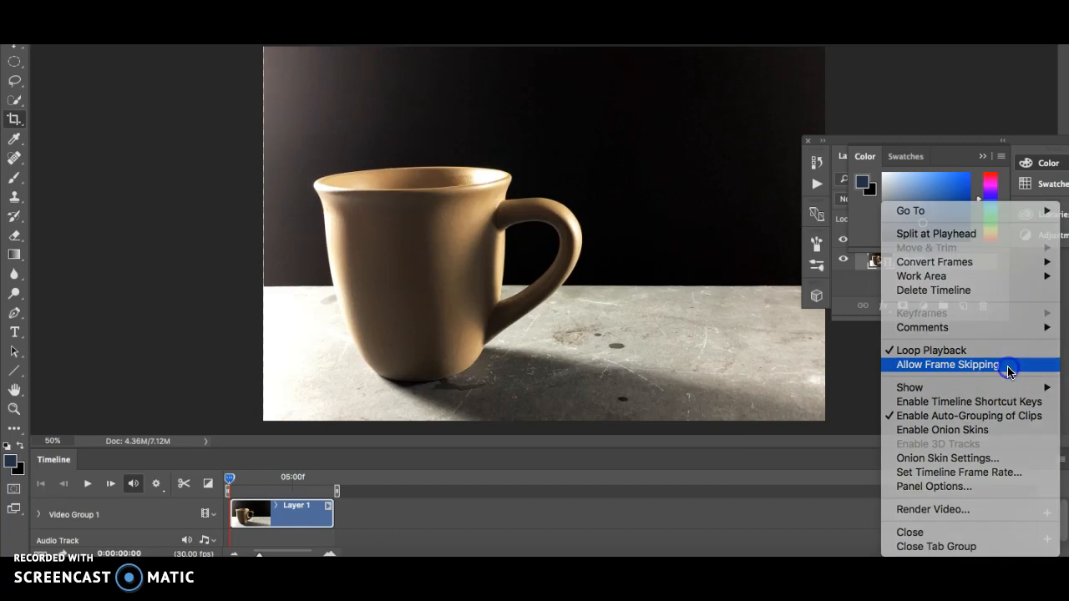
- Set the timeline frame rate to 15 fps
{"action": "left_click", "coordinate": [1059, 458]}
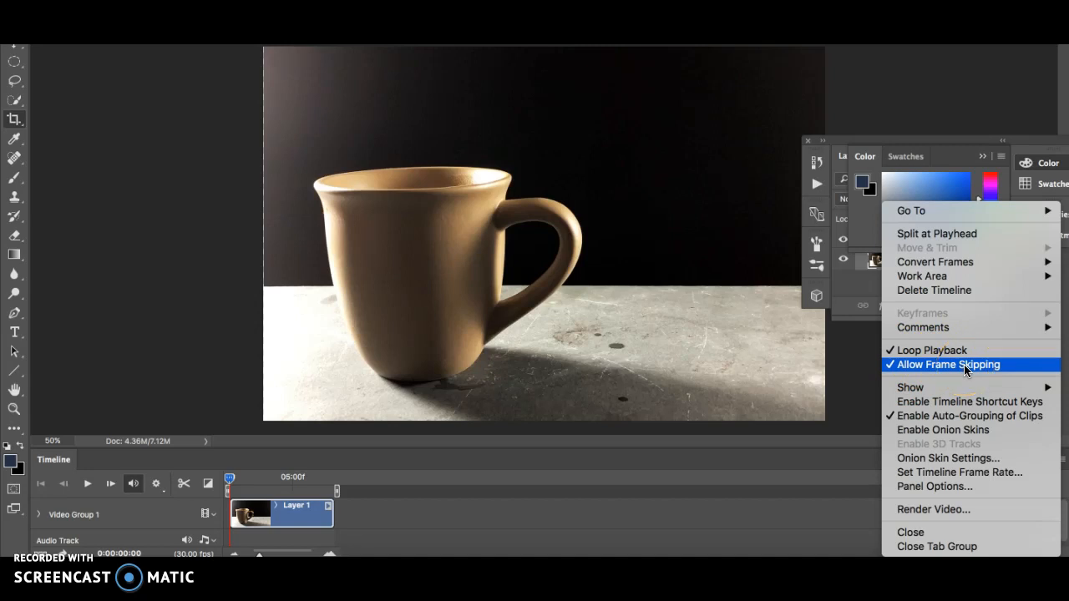
{"action": "left_click", "coordinate": [918, 473]}
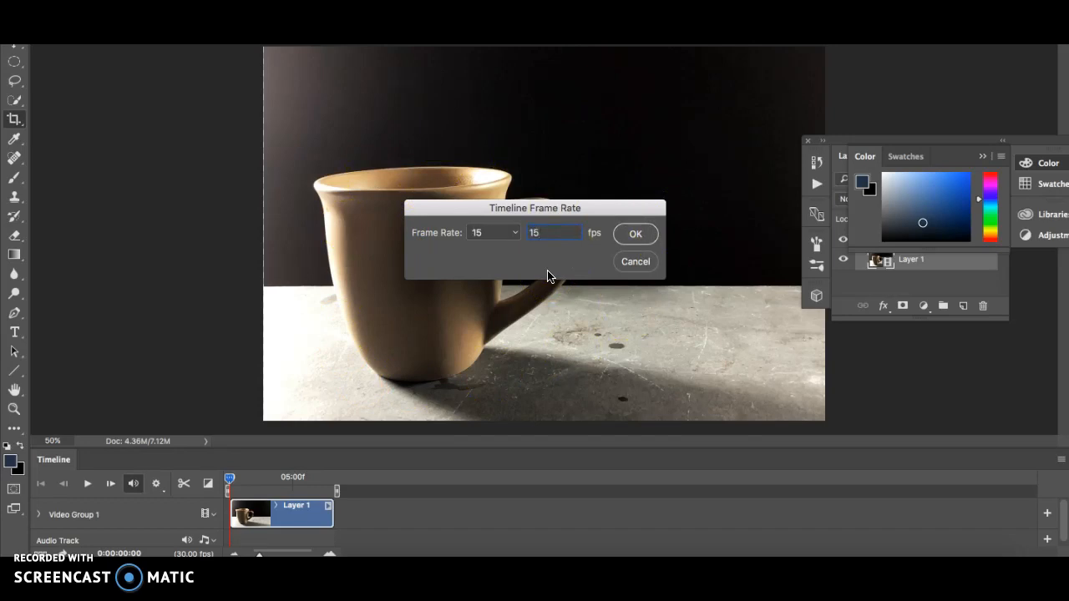
{"action": "left_click", "coordinate": [641, 234]}
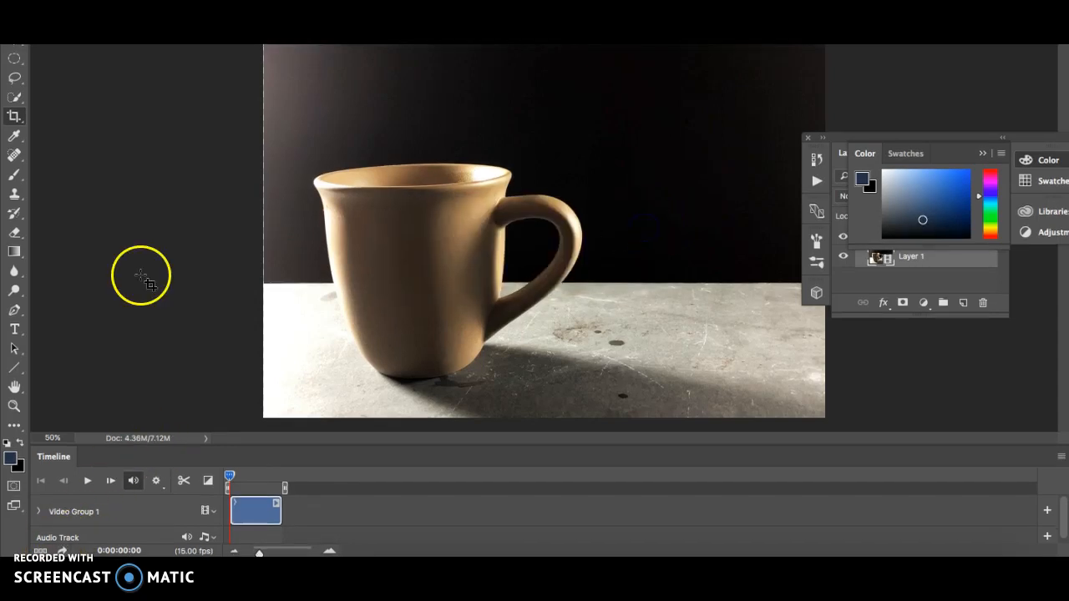
- Set the timeline playback resolution to 25%
{"action": "left_click", "coordinate": [158, 483]}
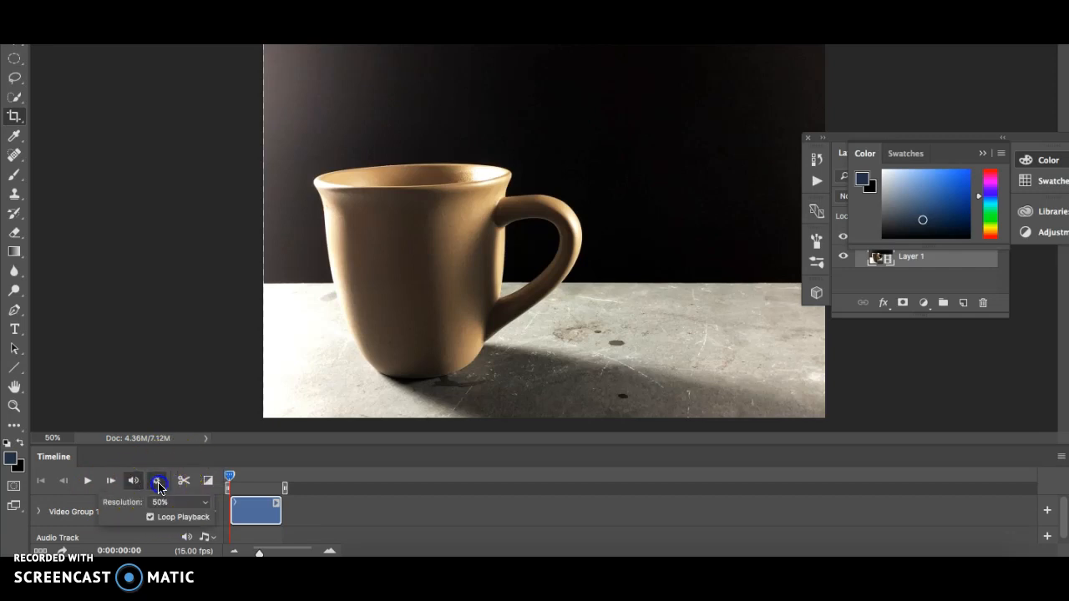
{"action": "left_click", "coordinate": [161, 503]}
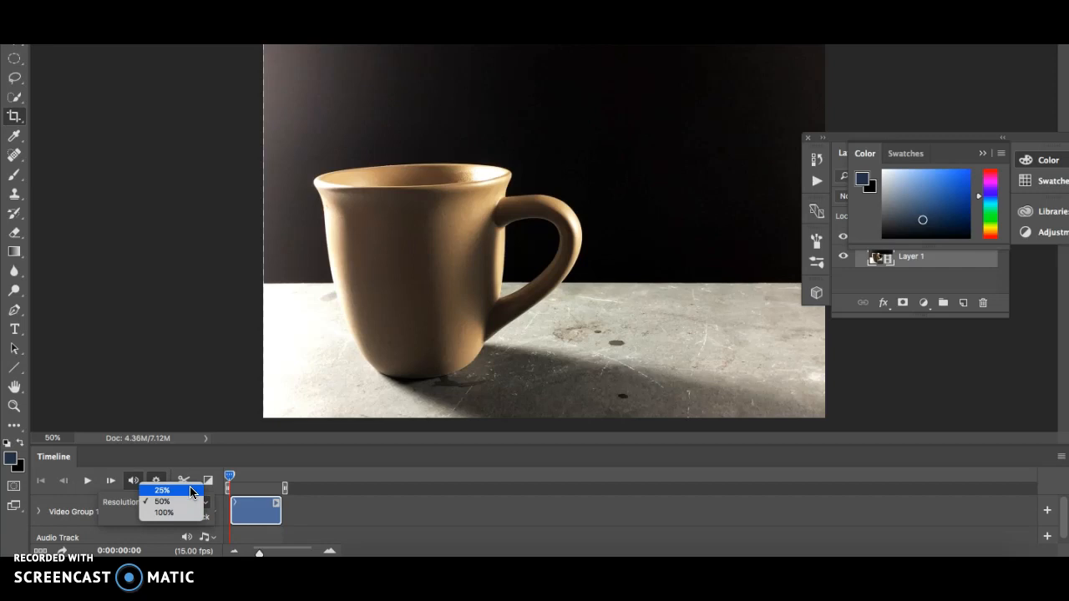
{"action": "left_click", "coordinate": [191, 491]}
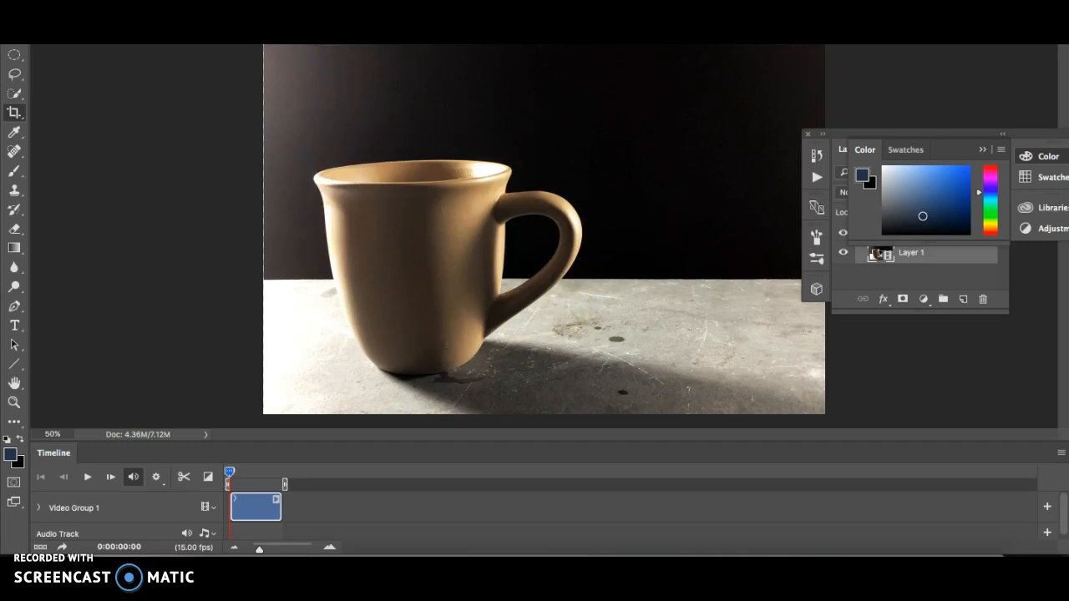
- Resize the image to a width of 10 inches with proportions kept
{"action": "left_click", "coordinate": [199, 2]}
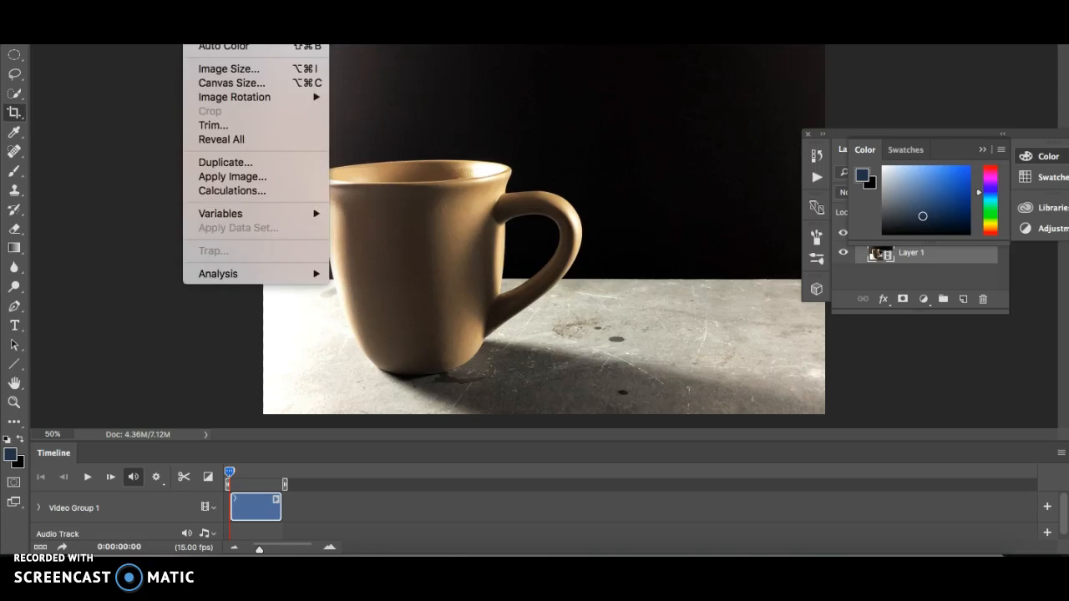
{"action": "left_click", "coordinate": [217, 69]}
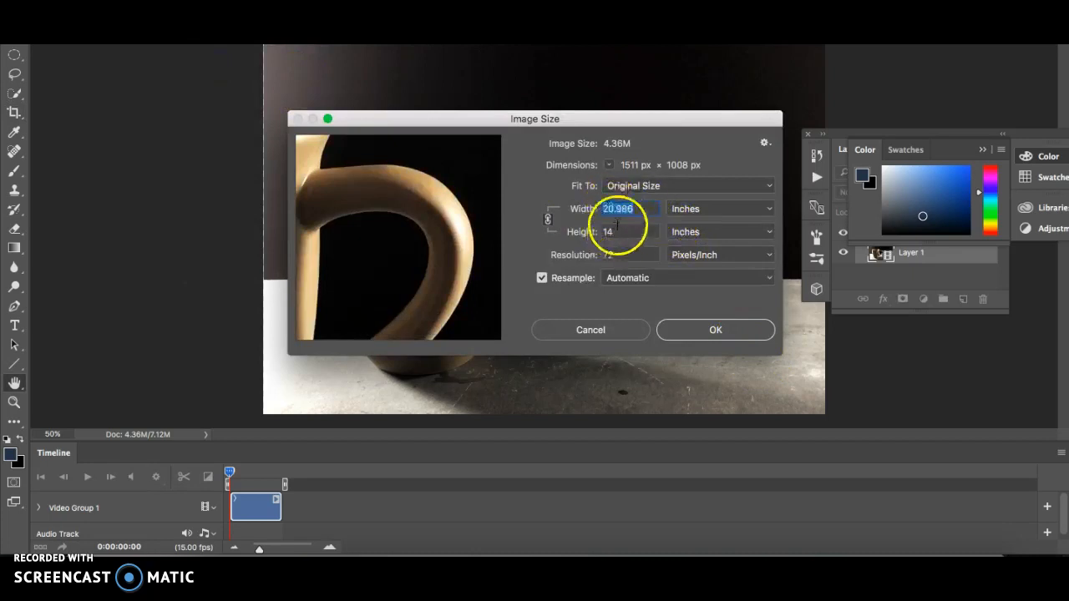
{"action": "type", "text": "10"}
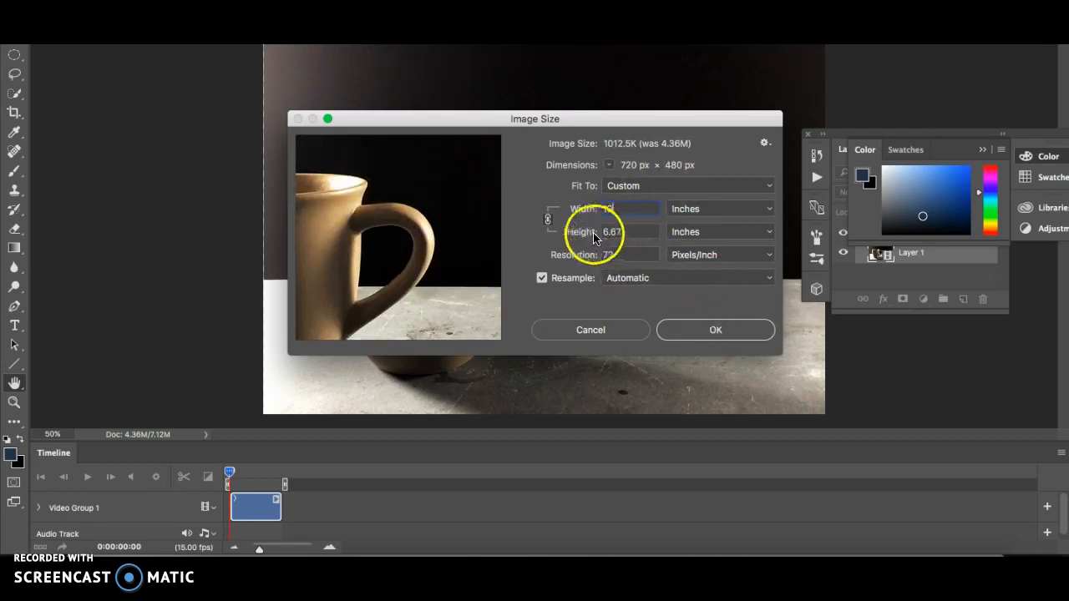
{"action": "left_click", "coordinate": [671, 332]}
{"action": "left_click", "coordinate": [639, 178]}
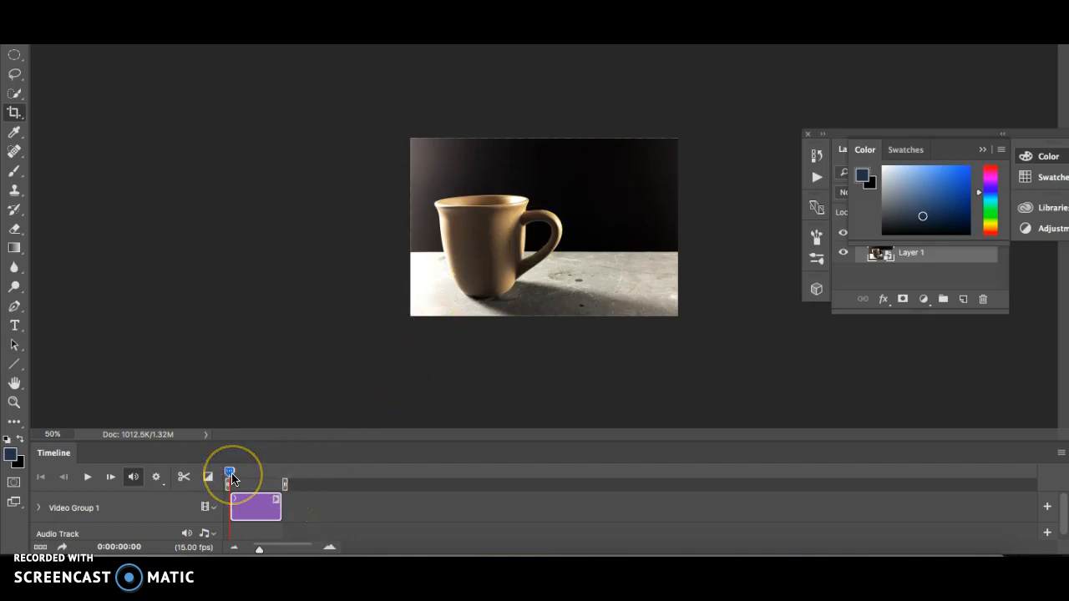
- Play back the clip and scrub the playhead through it to preview the result
{"action": "key", "text": "space"}
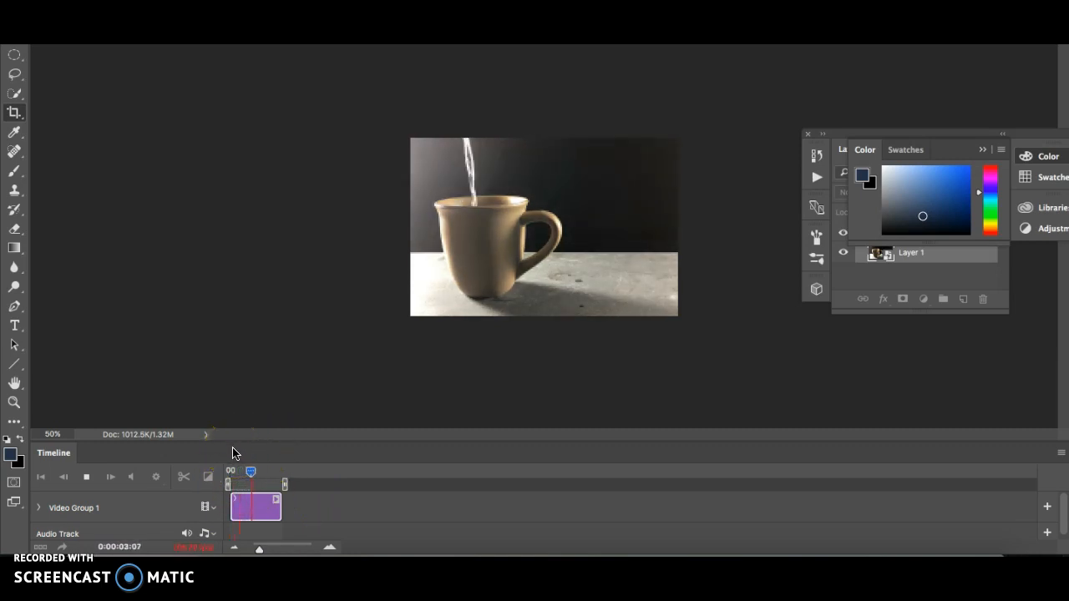
{"action": "key", "text": "space"}
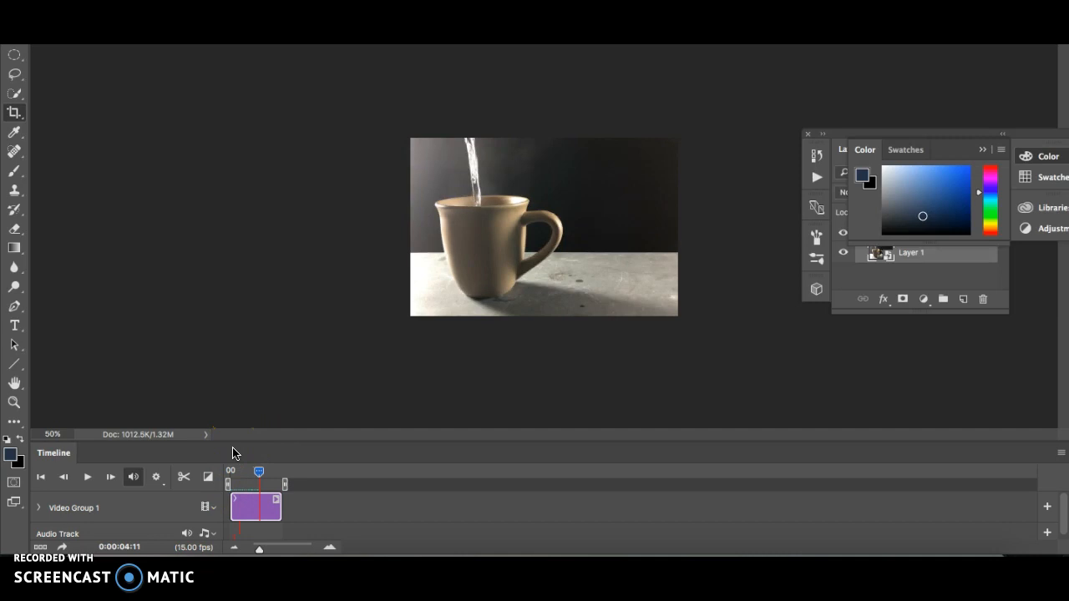
{"action": "key", "text": "space"}
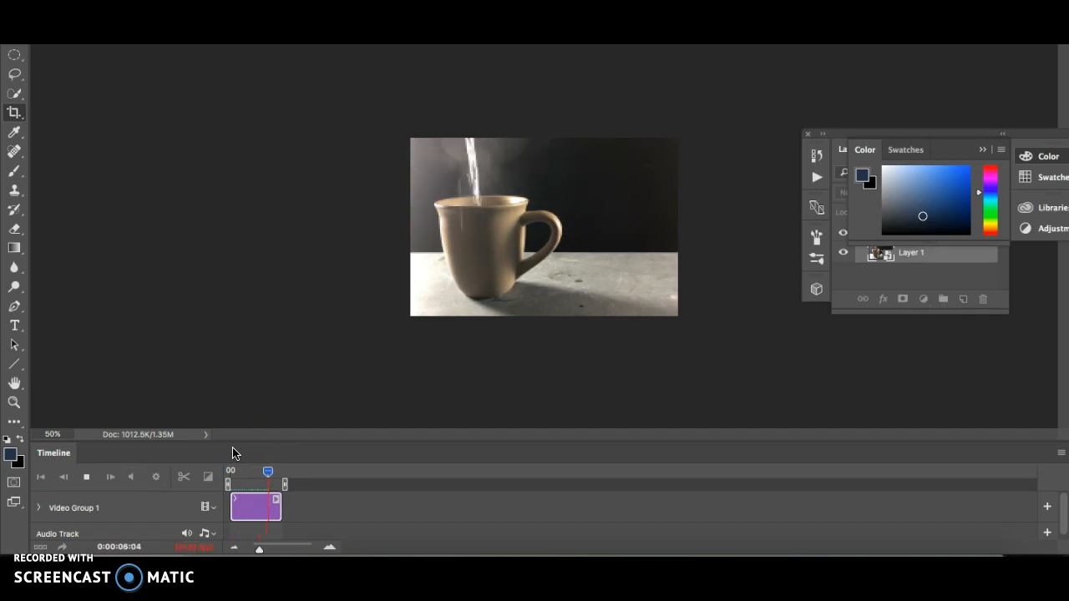
{"action": "left_click", "coordinate": [278, 458]}
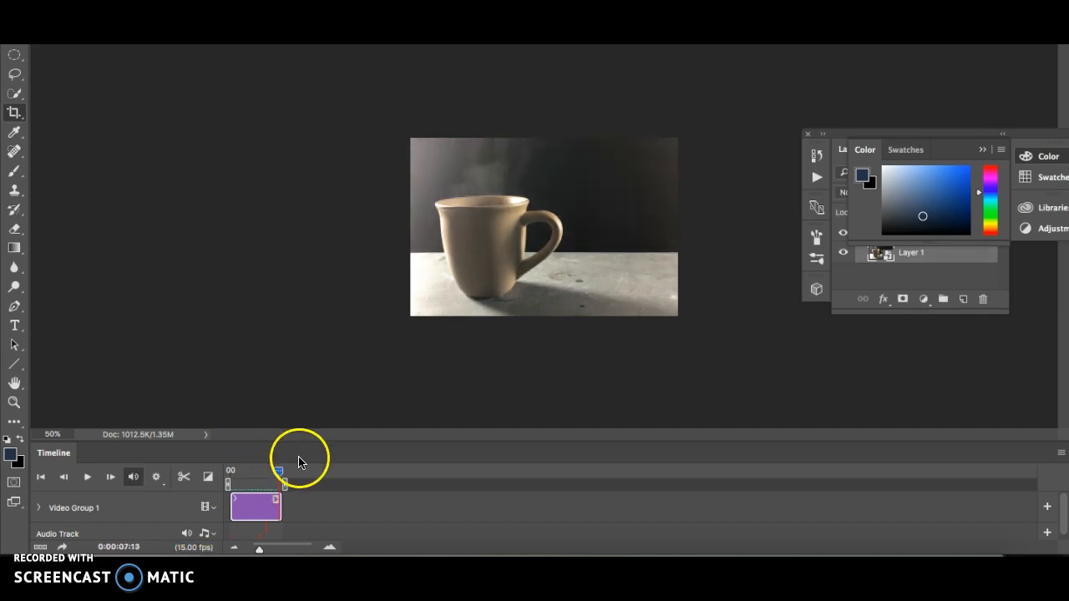
{"action": "left_click_drag", "start_coordinate": [281, 471], "coordinate": [247, 473]}
{"action": "left_click_drag", "start_coordinate": [249, 474], "coordinate": [252, 473]}
{"action": "left_click", "coordinate": [67, 537]}
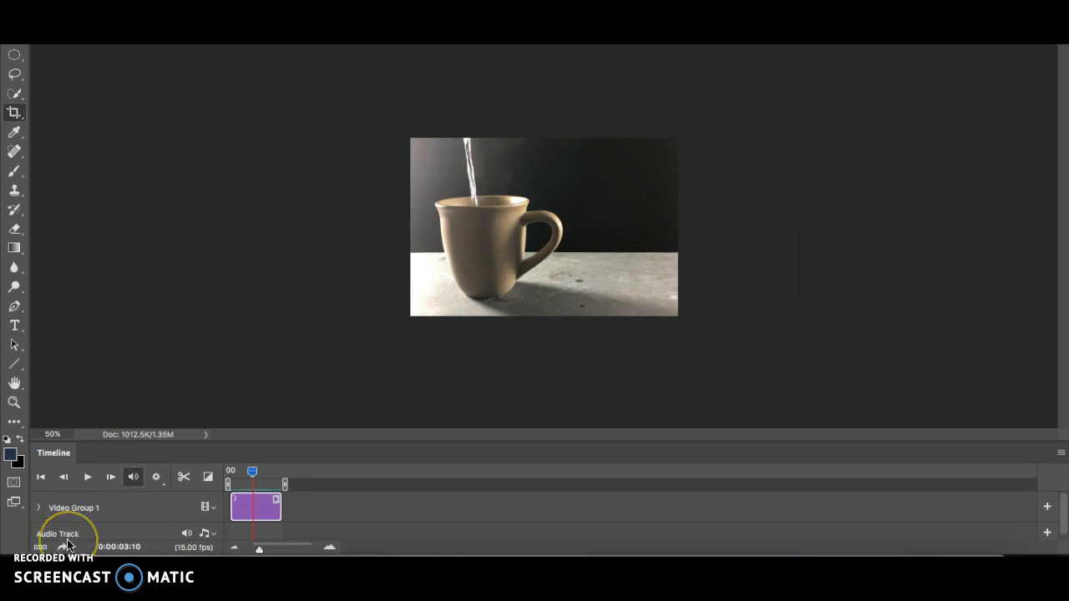